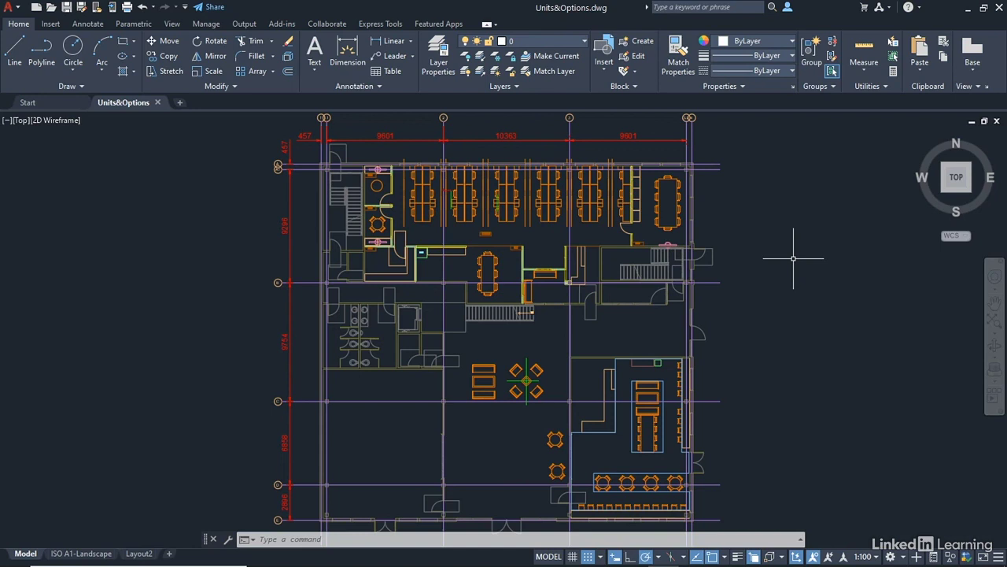
Review the drawing's layer list and keep layer 0 as the current layer
left_click(585, 42)
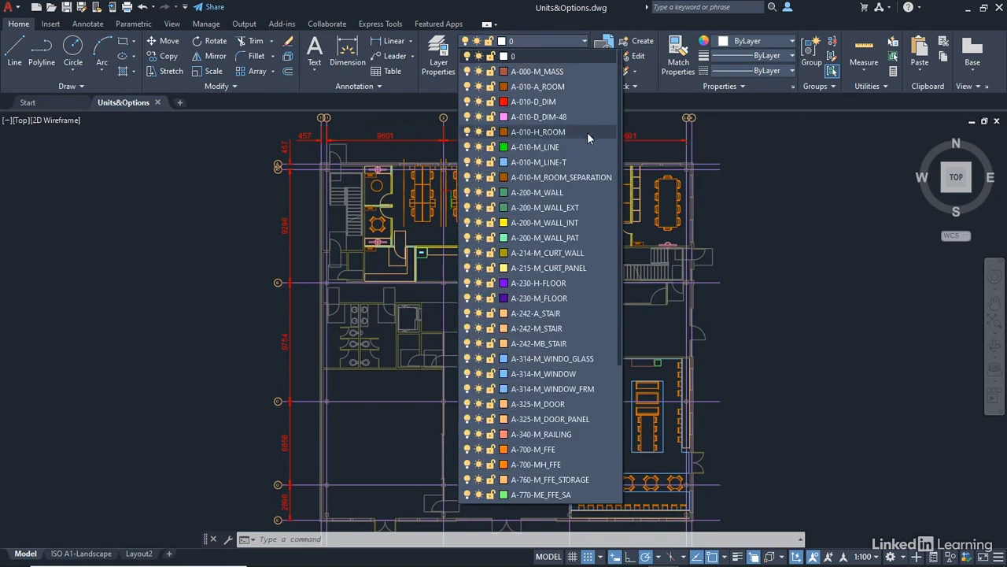
left_click(514, 57)
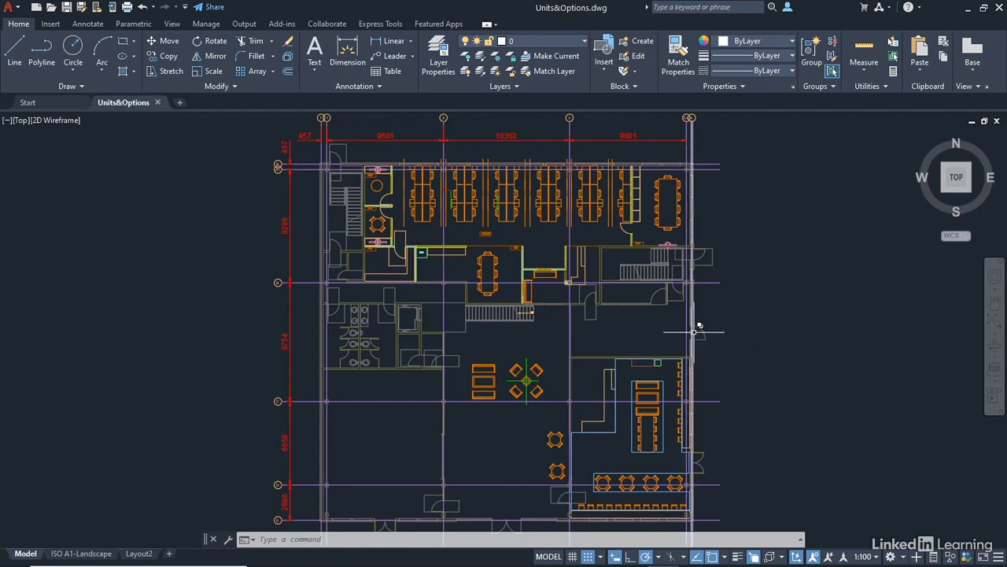
Measure the distance across the door opening in the east exterior wall, between the two inner wall corners
scroll(694, 330, "up", 8)
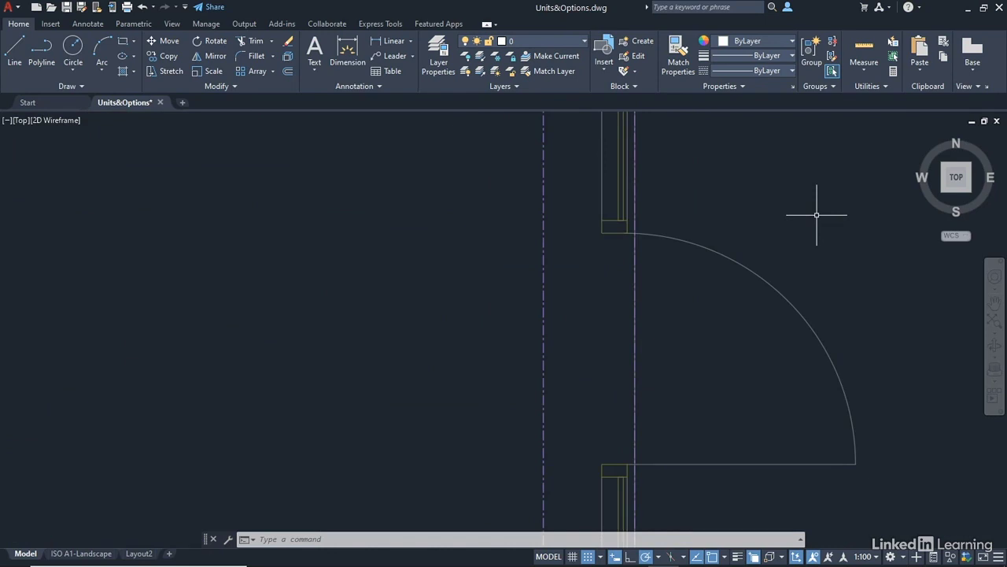
left_click(861, 68)
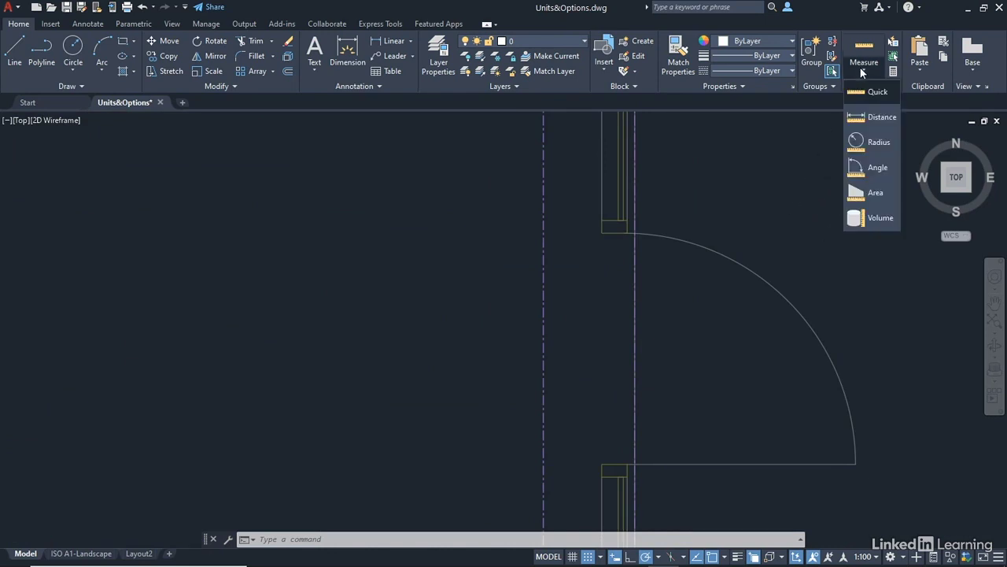
left_click(866, 117)
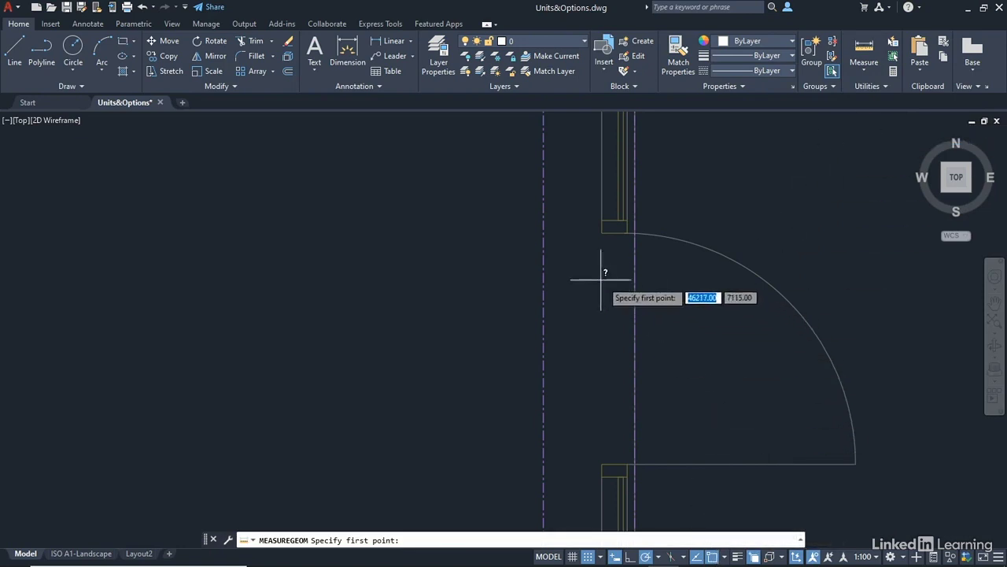
left_click(602, 233)
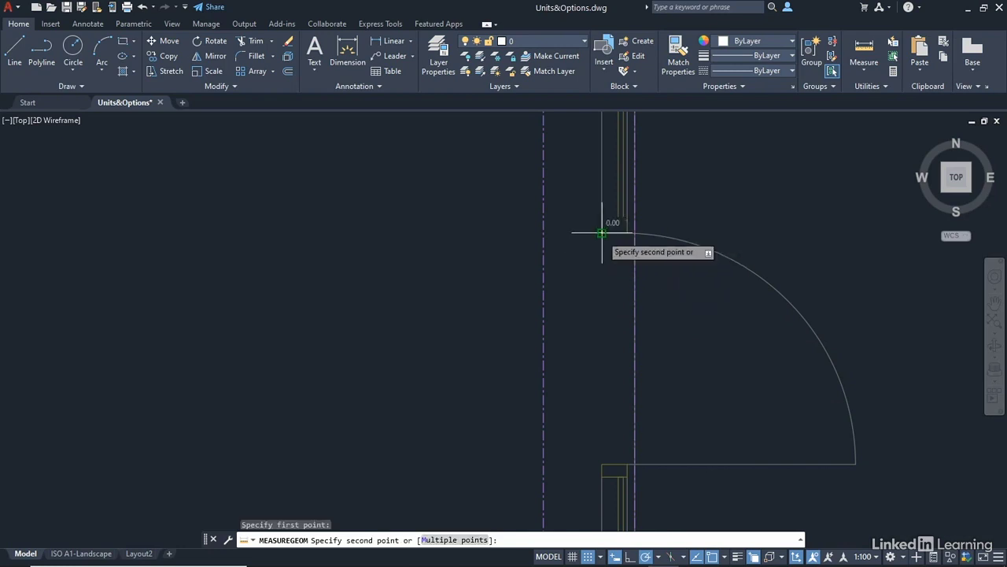
left_click(602, 464)
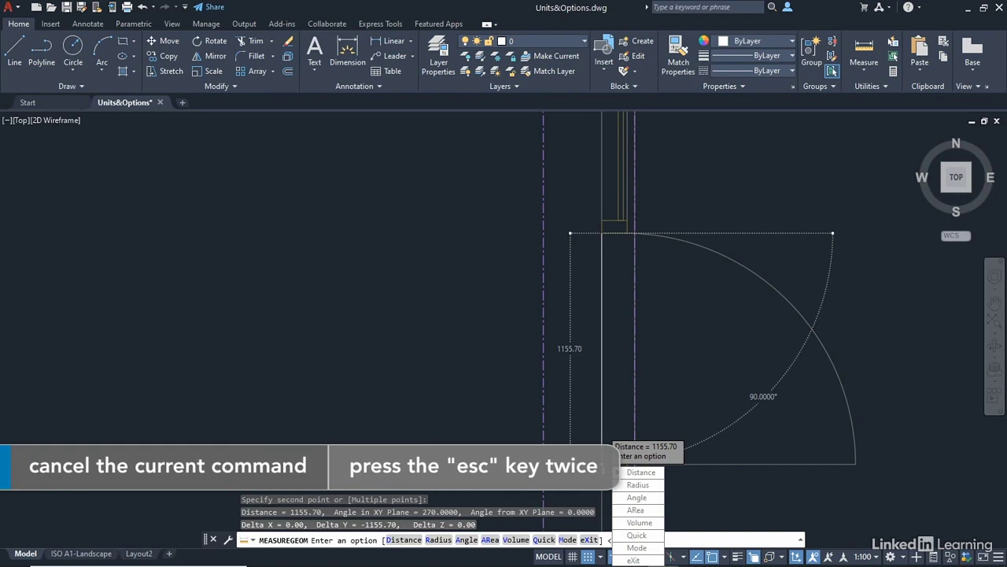
key("Escape")
key("Escape")
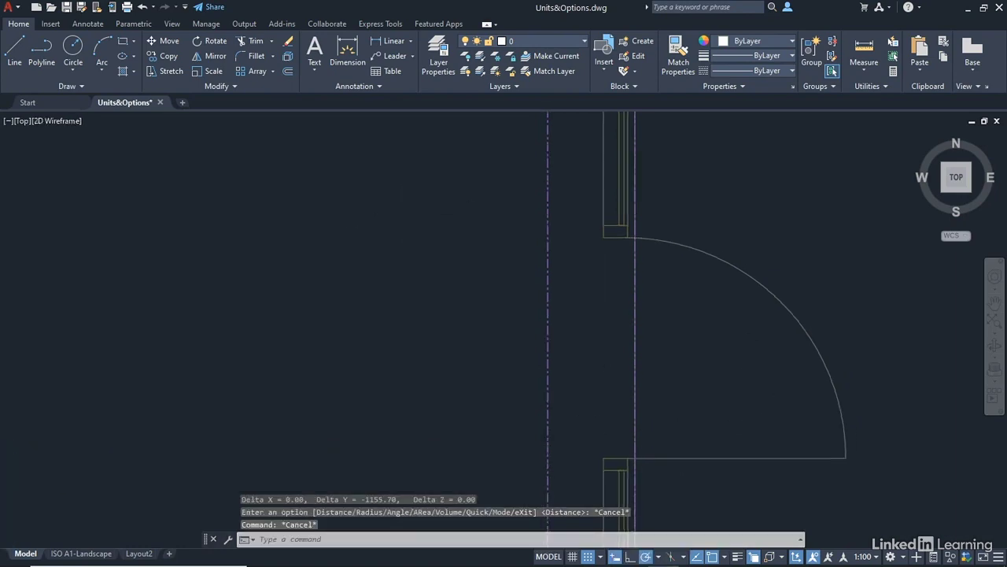
middle_click(811, 278)
middle_click(811, 278)
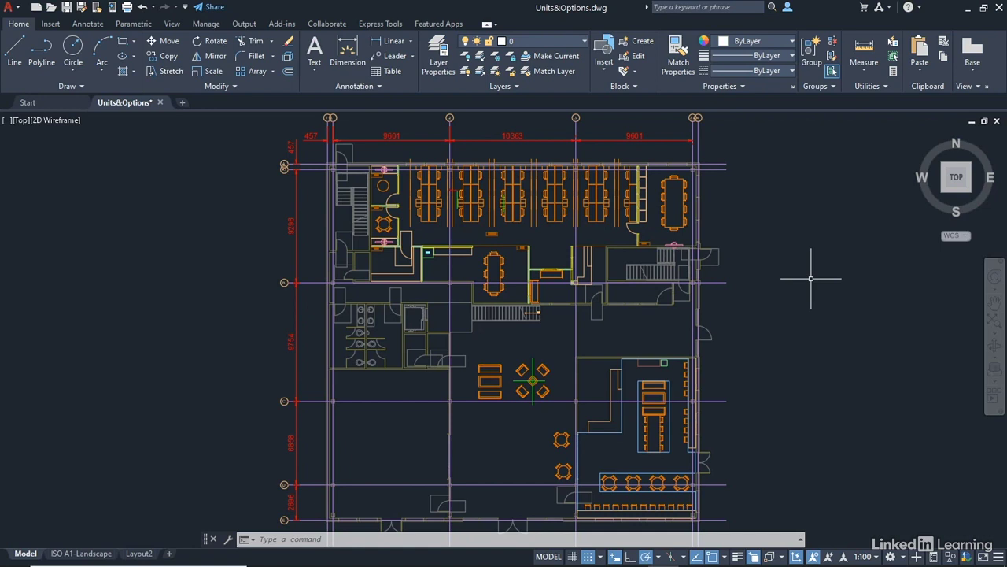
Open the Drawing Units settings with the UNITS command
type("UNITS")
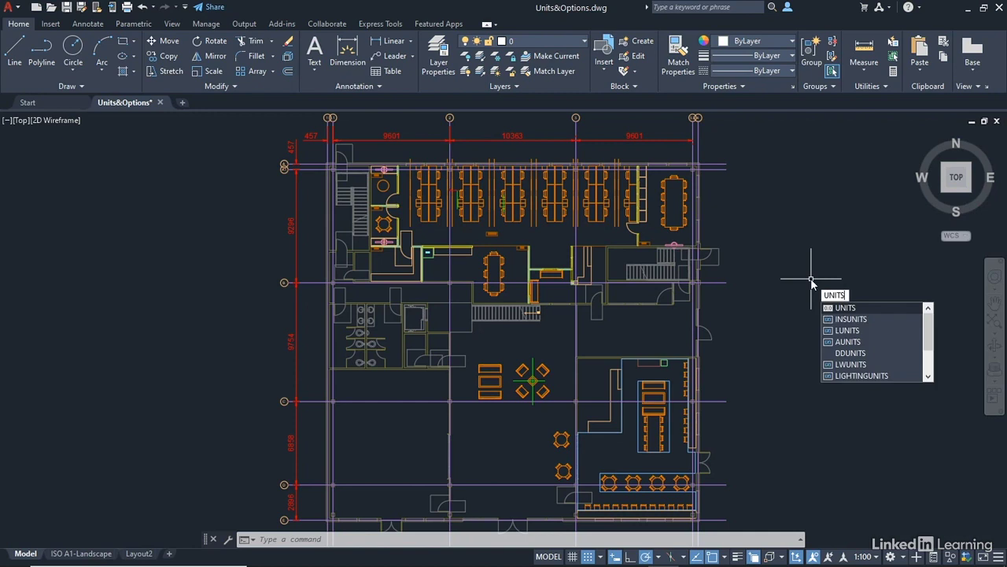
key("Return")
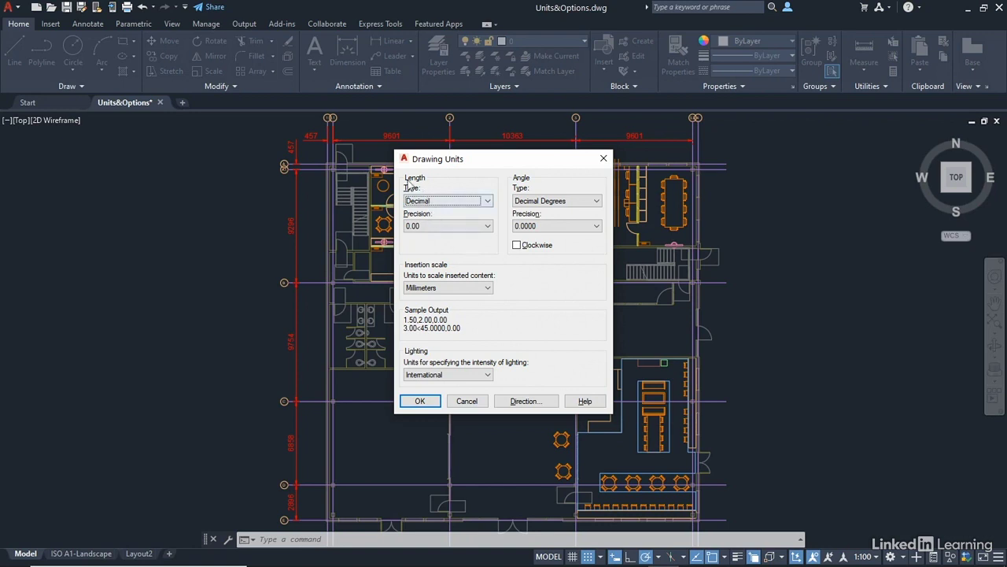
Try the Architectural, Engineering and Fractional length types and return the length type to Decimal
left_click(489, 202)
left_click(480, 211)
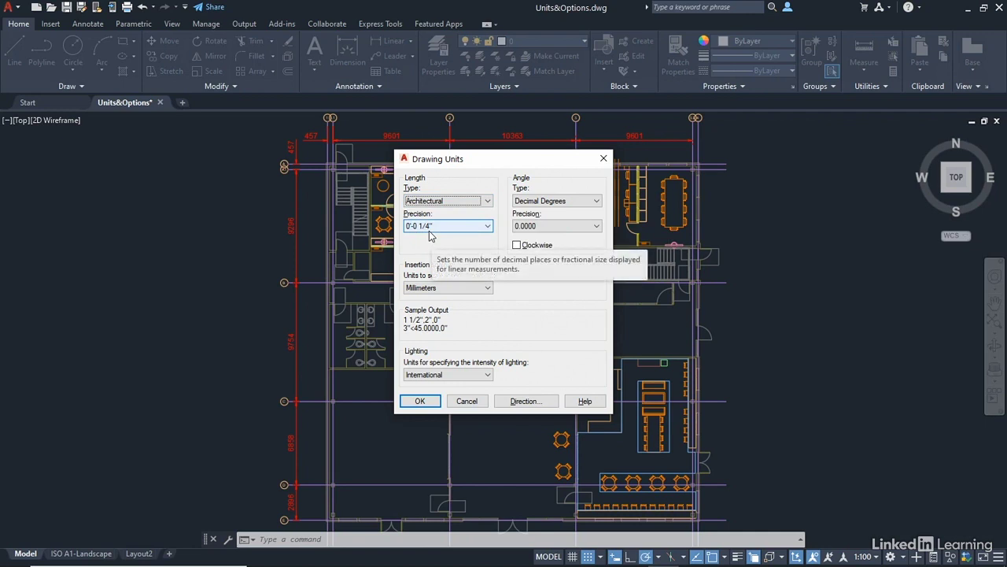
left_click(487, 201)
left_click(478, 221)
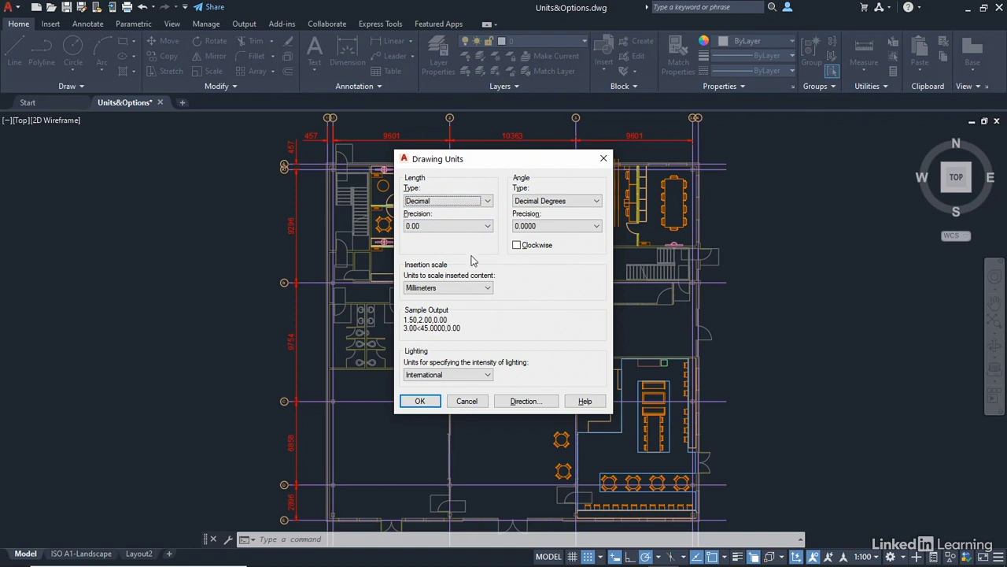
left_click(488, 202)
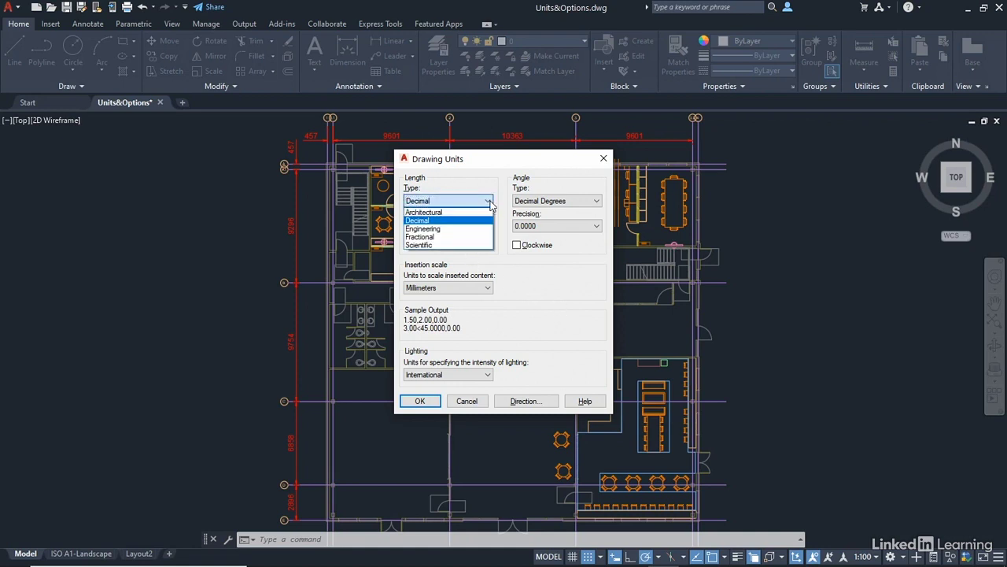
left_click(460, 228)
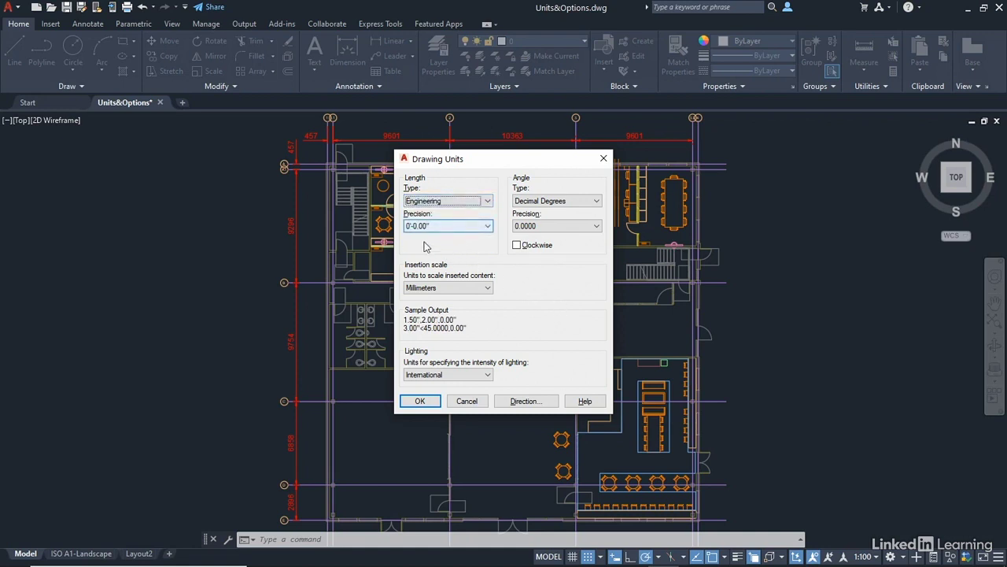
left_click(488, 202)
left_click(460, 236)
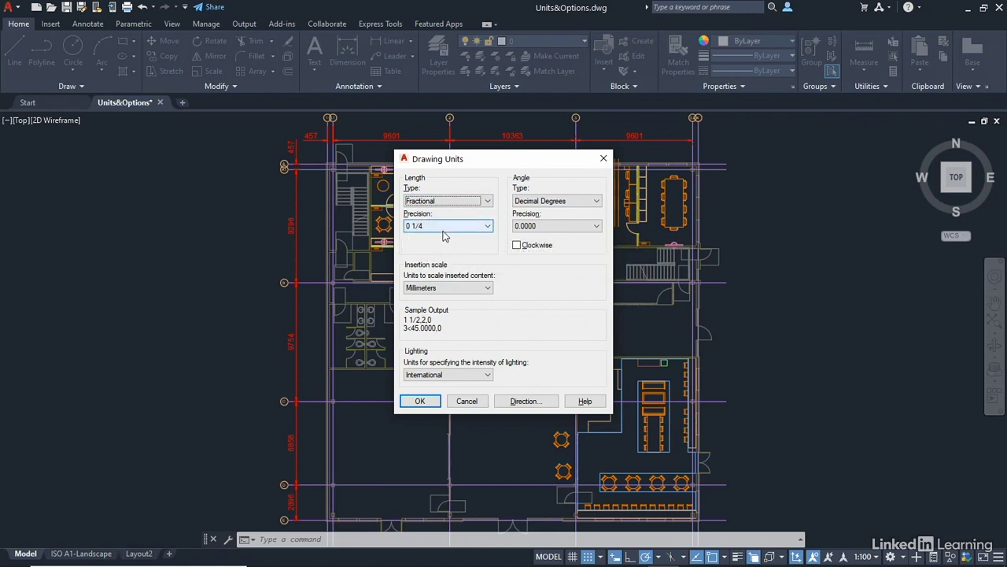
left_click(487, 200)
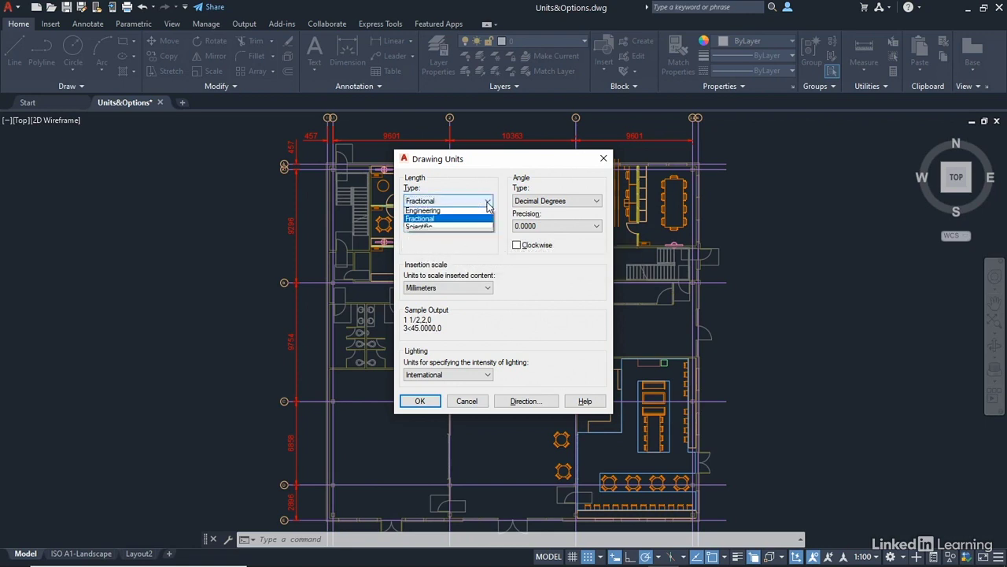
left_click(467, 221)
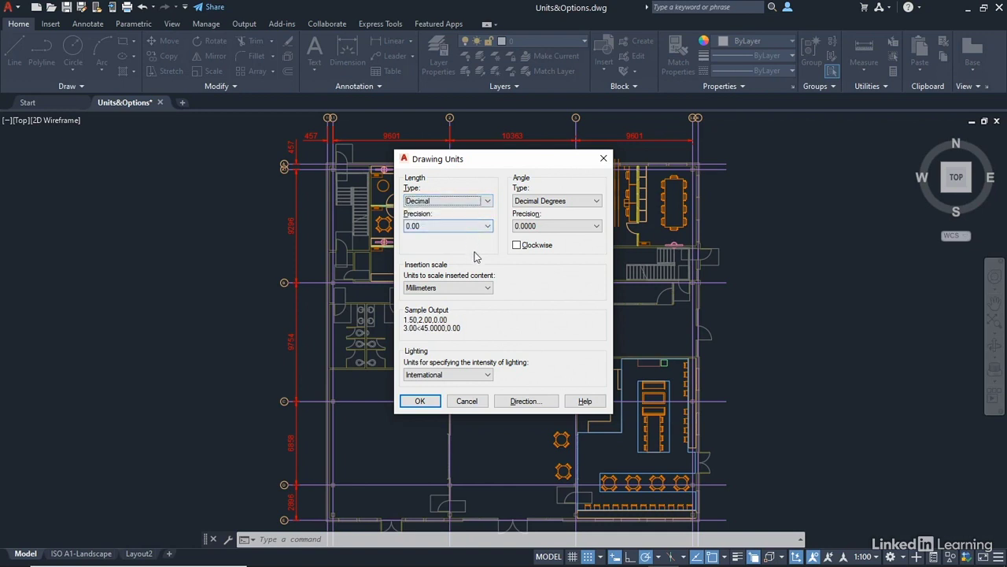
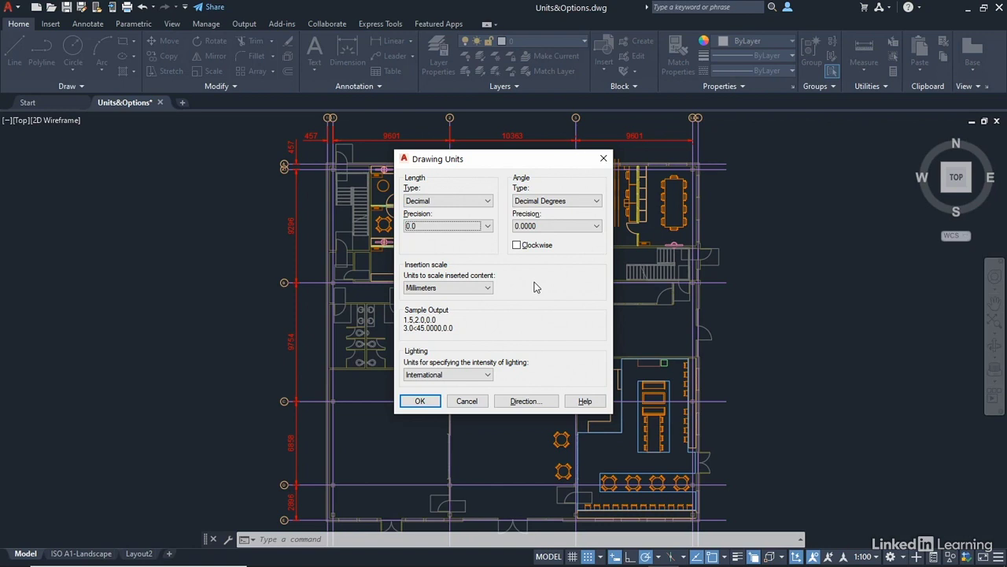
Try the Deg/Min/Sec and Surveyor's Units angle types and return the angle type to Decimal Degrees
left_click(582, 202)
left_click(573, 223)
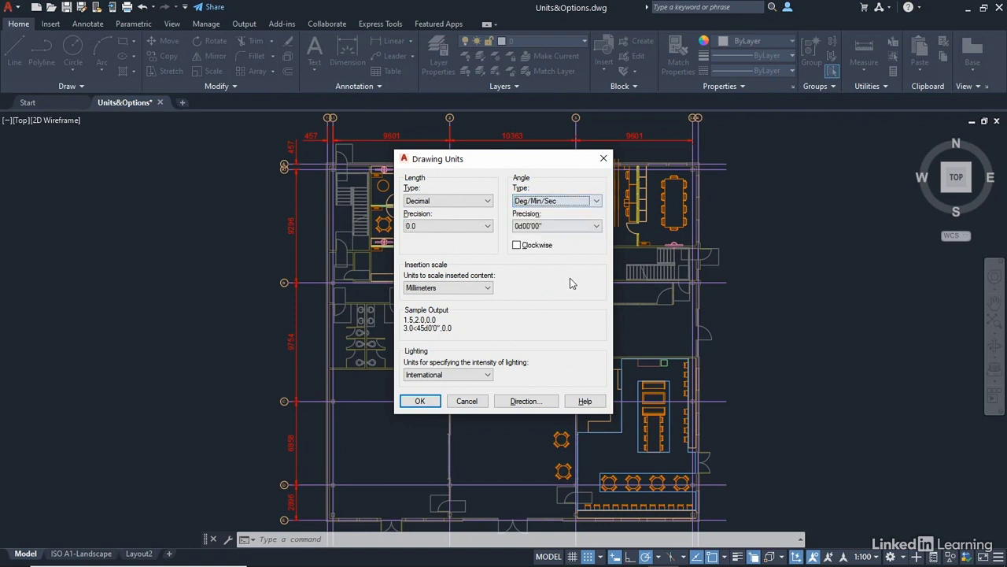
left_click(597, 203)
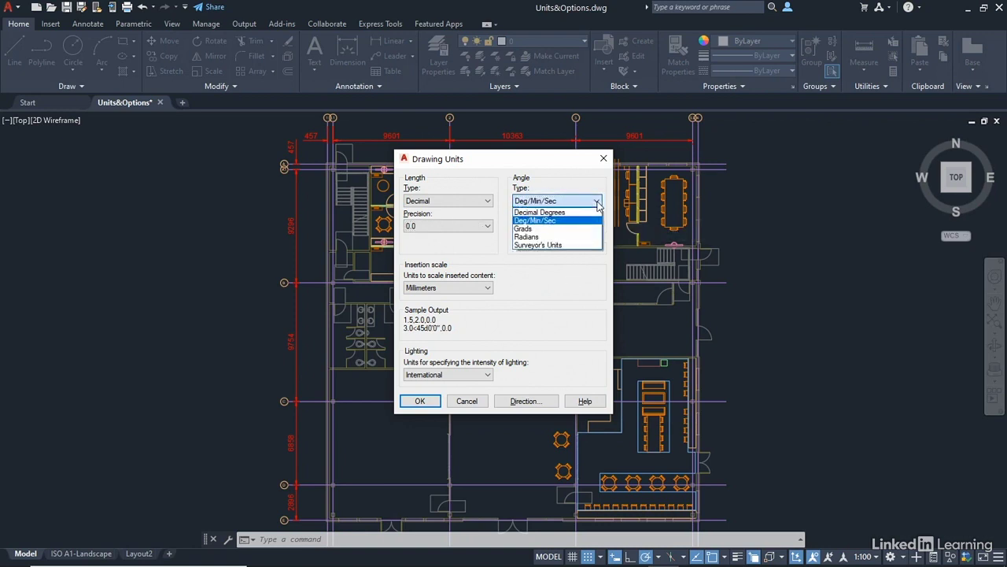
left_click(565, 244)
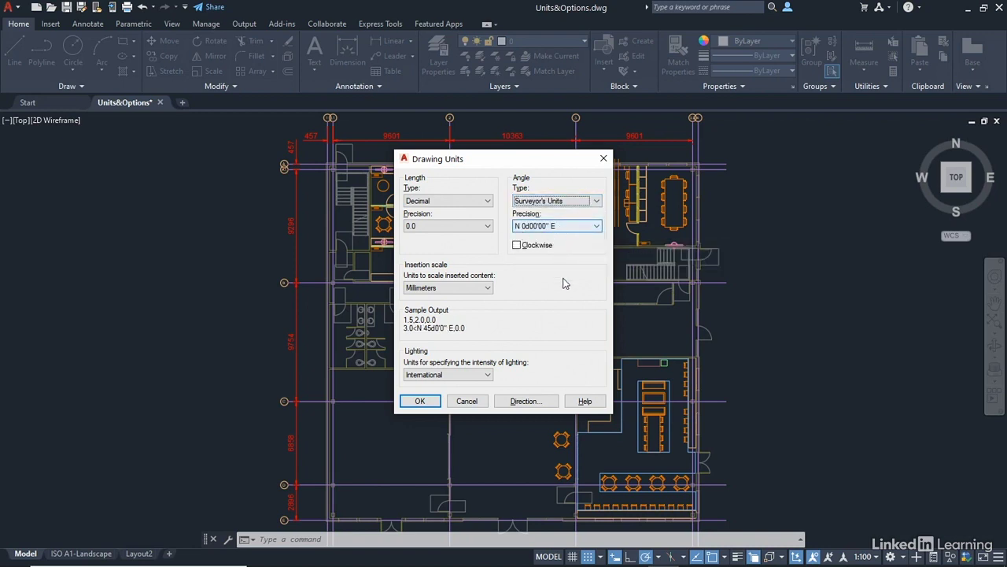
left_click(598, 206)
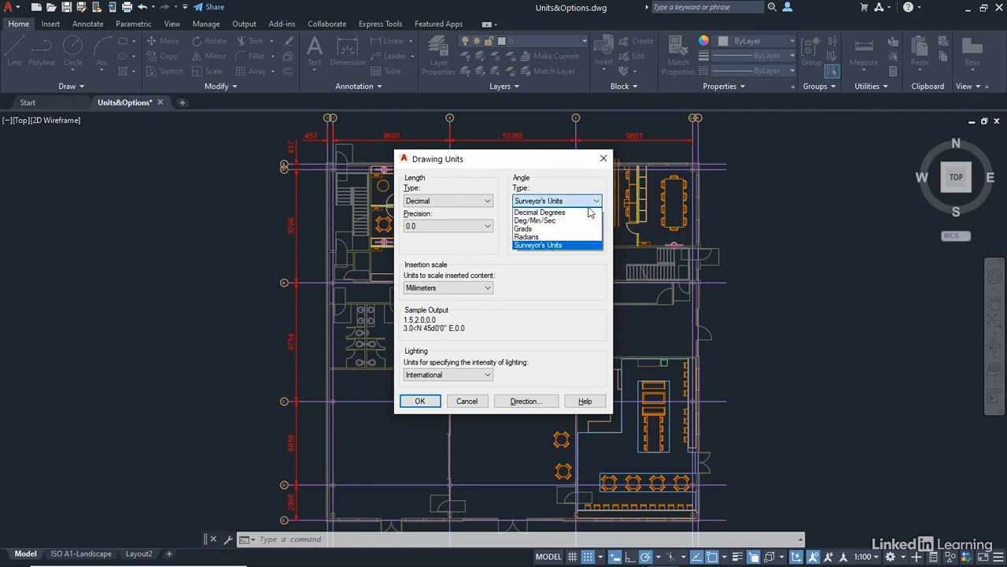
left_click(574, 210)
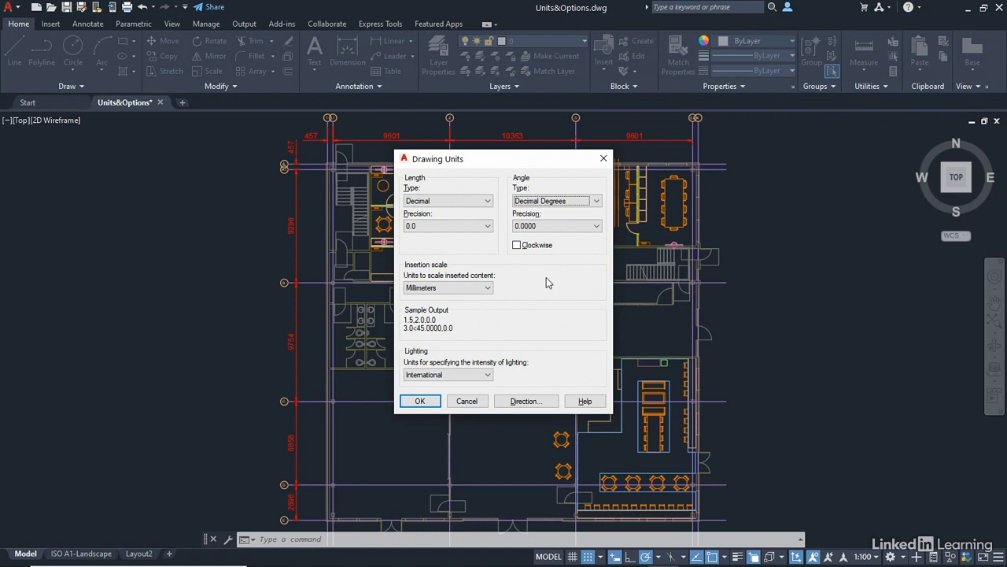
Set the angle precision to 0.00 and choose Millimeters as the insertion scale for inserted content
left_click(559, 227)
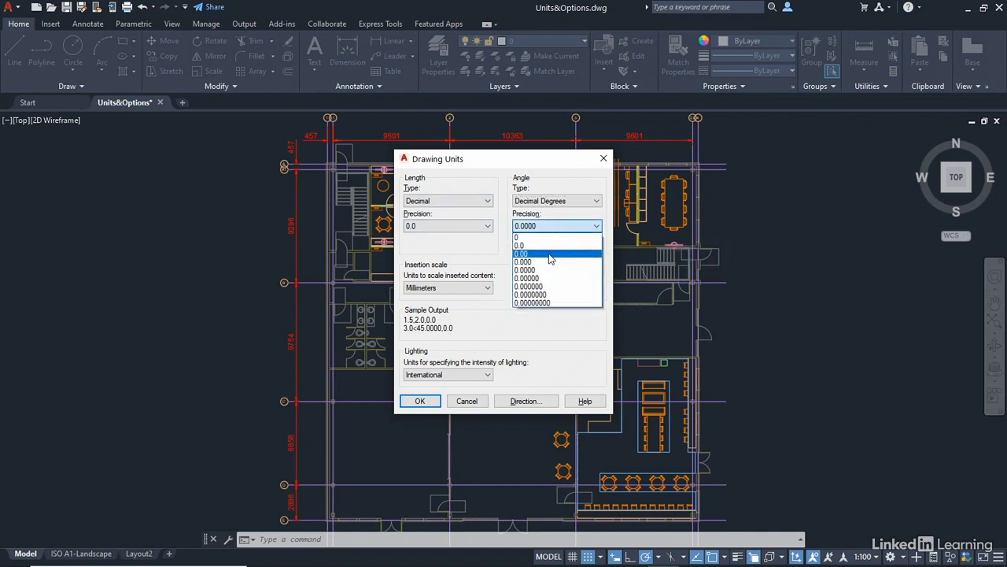
left_click(547, 253)
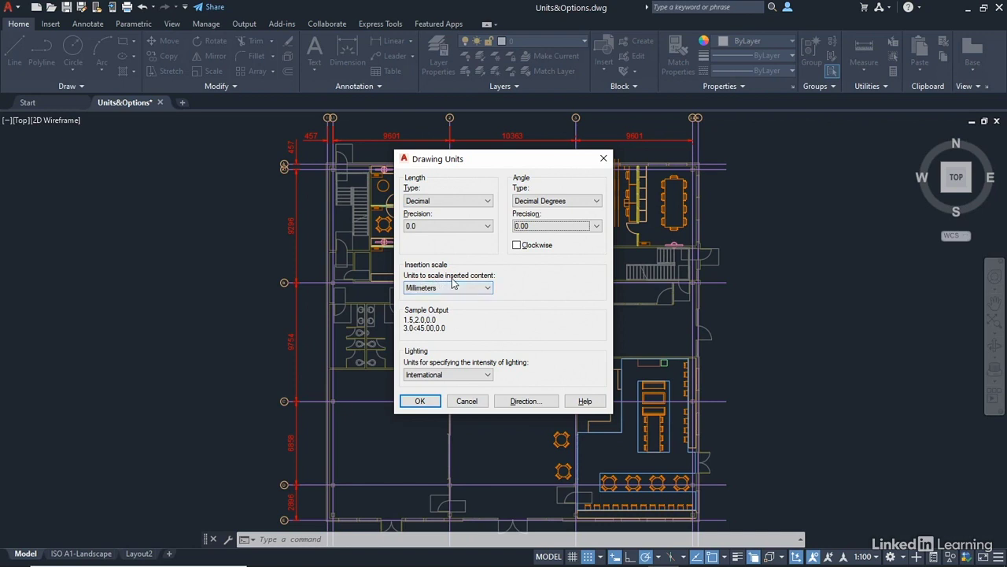
left_click(481, 288)
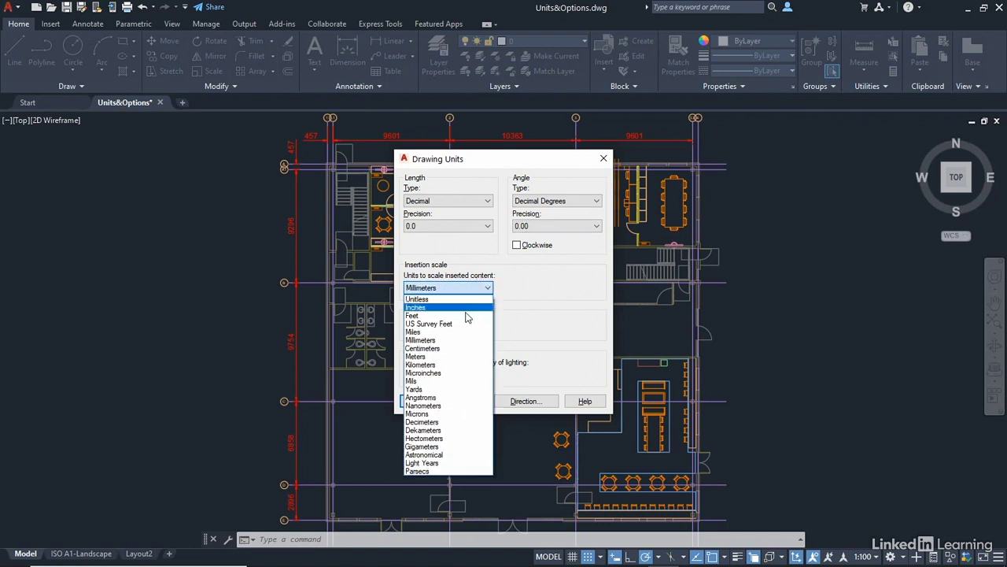
left_click(459, 340)
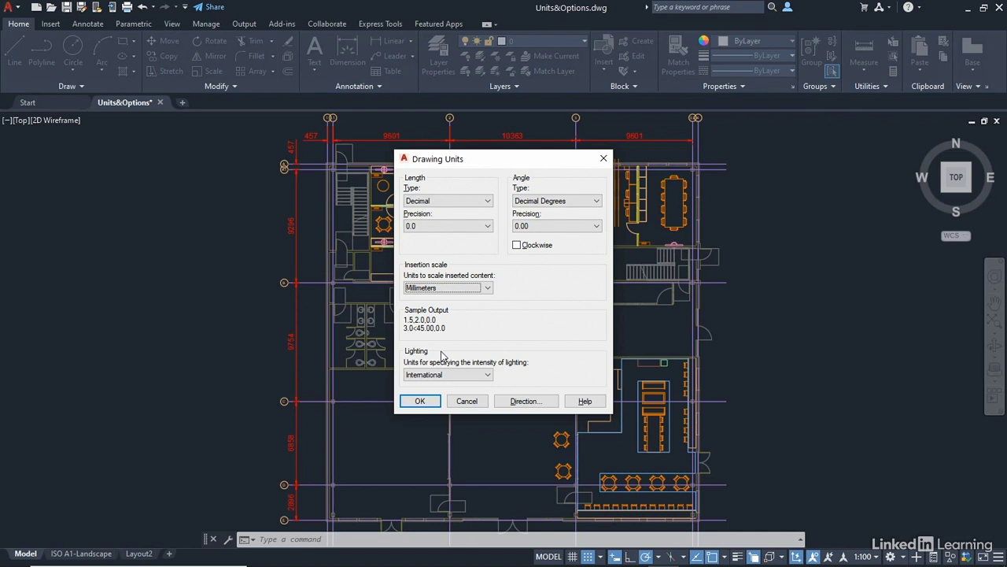
Accept East as the base angle in the direction control and apply the drawing units
left_click(523, 402)
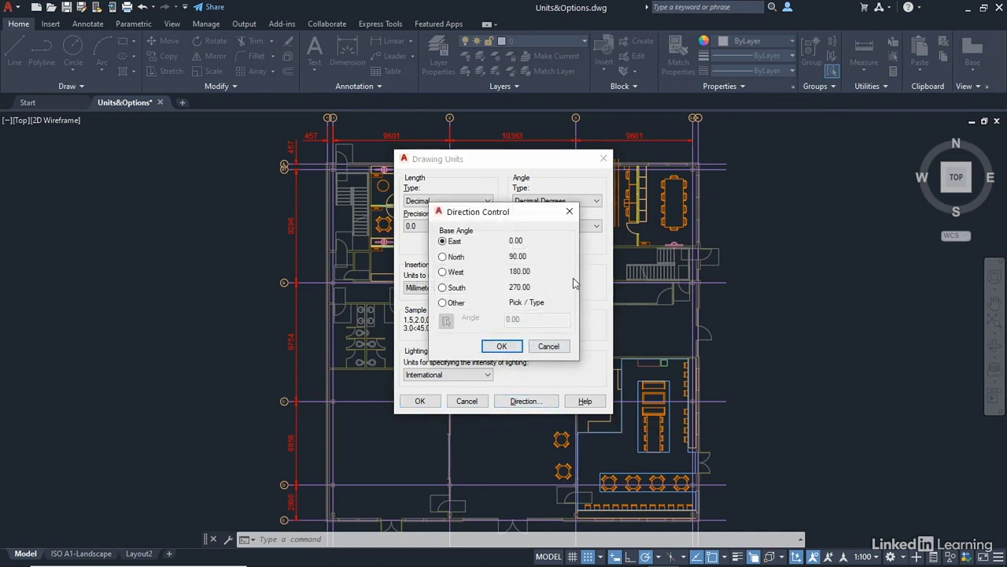
left_click_drag(543, 211, 531, 277)
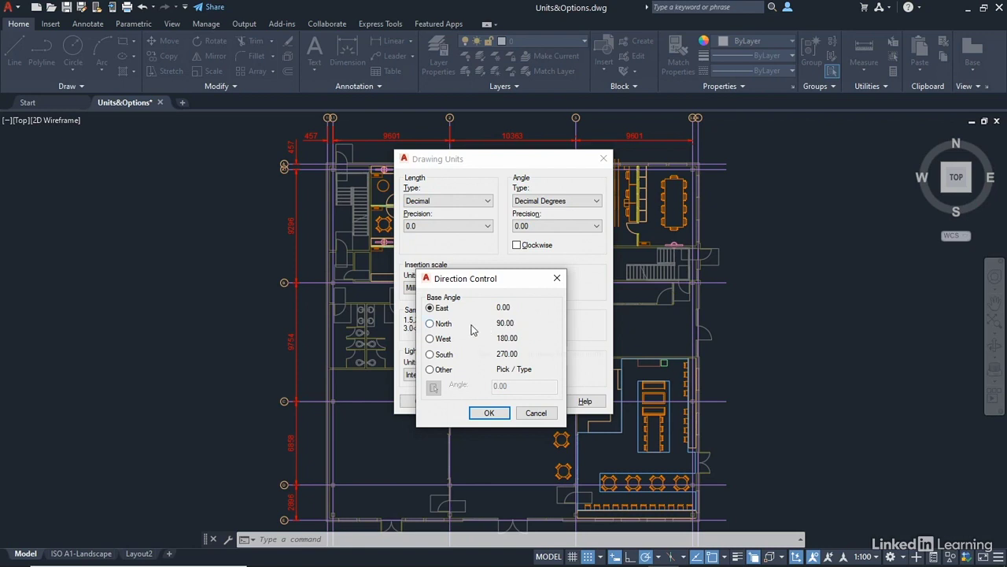
left_click(482, 413)
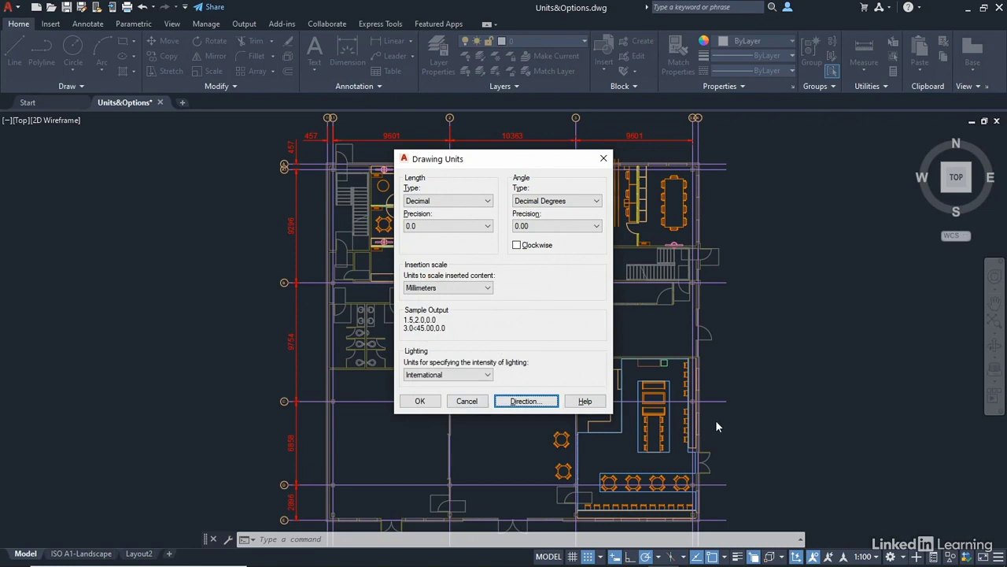
left_click(419, 402)
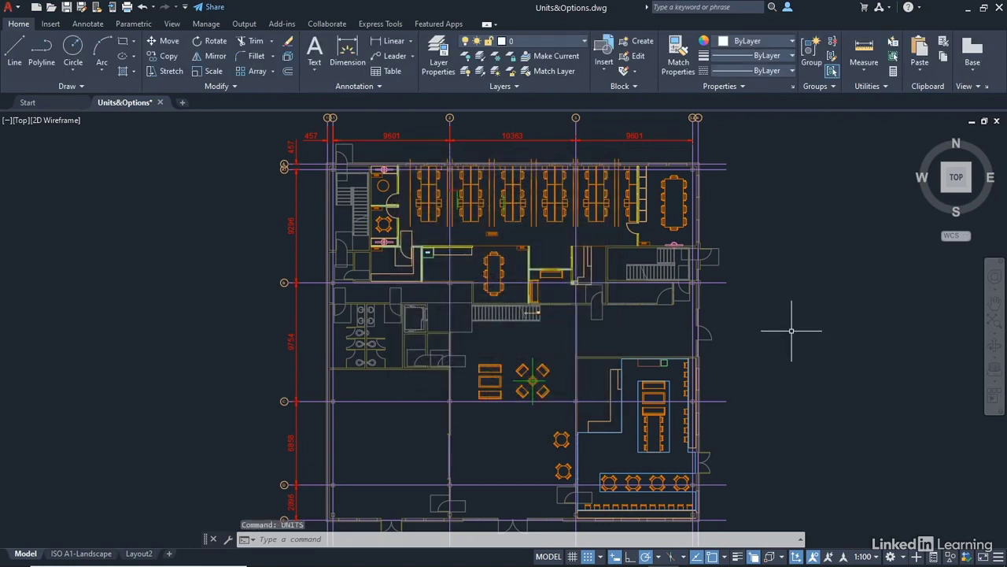